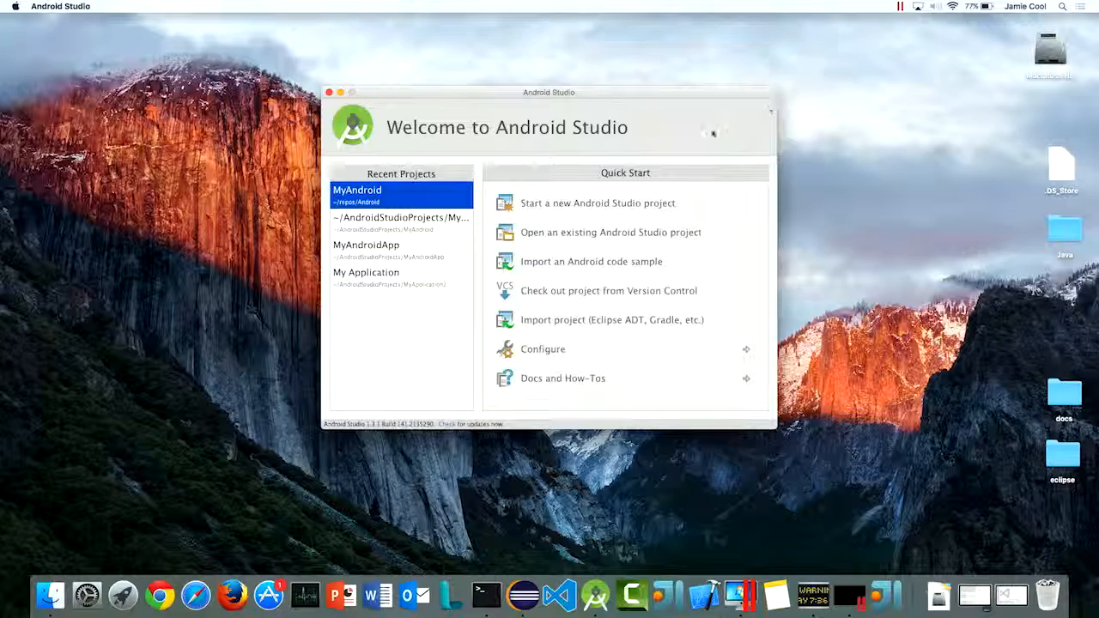
Step: Start checking out a project from Team Foundation Git and unlock the password database with the master password
{"action": "left_click", "coordinate": [558, 284]}
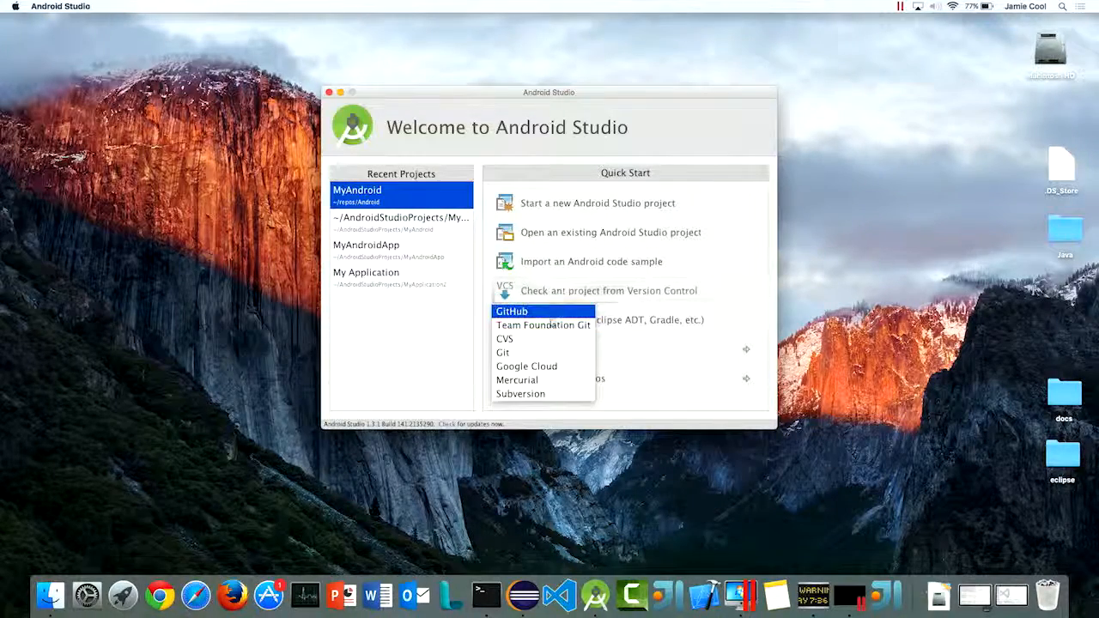
{"action": "left_click", "coordinate": [548, 324]}
{"action": "type", "text": "•••••"}
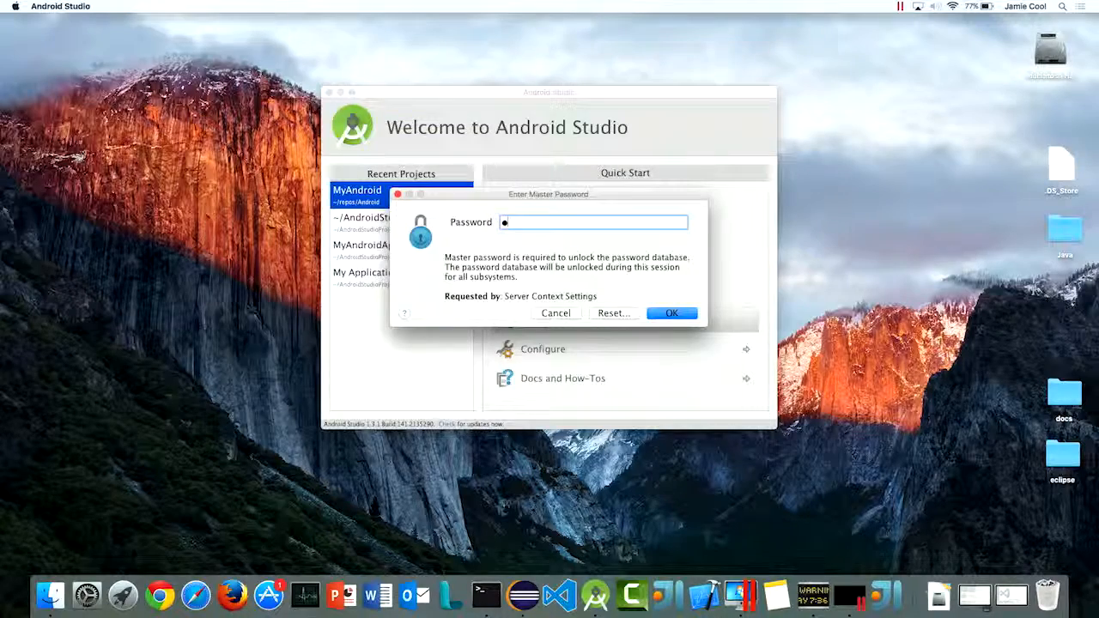
{"action": "type", "text": "••"}
{"action": "key", "text": "Return"}
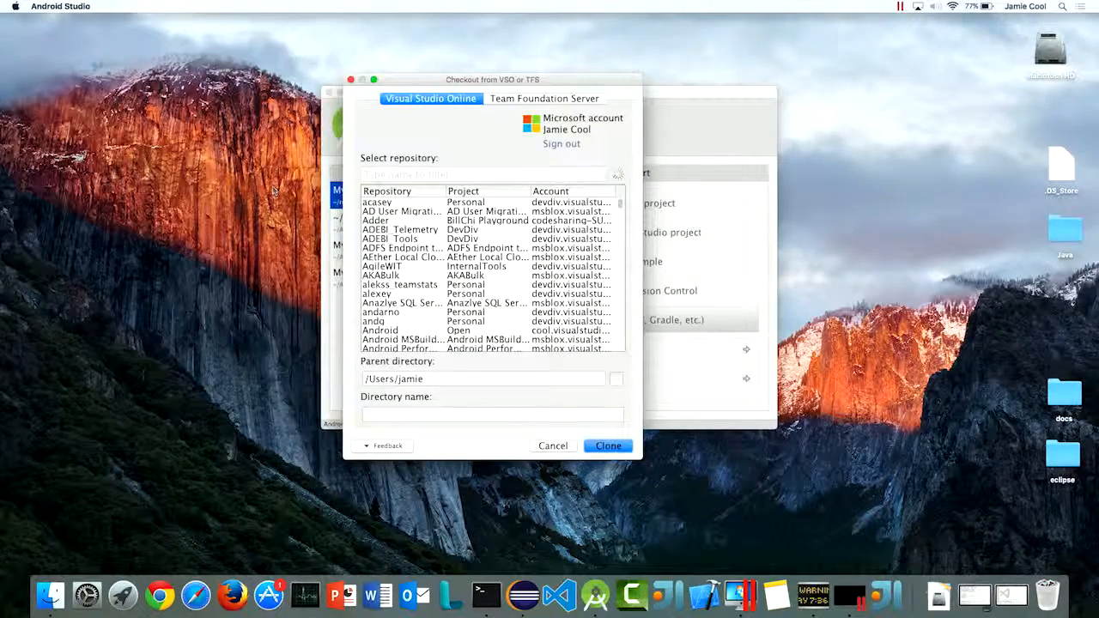
Step: Filter the repositories by "android", clone the Android repository of the Open project, and open the checked-out project
{"action": "type", "text": "android"}
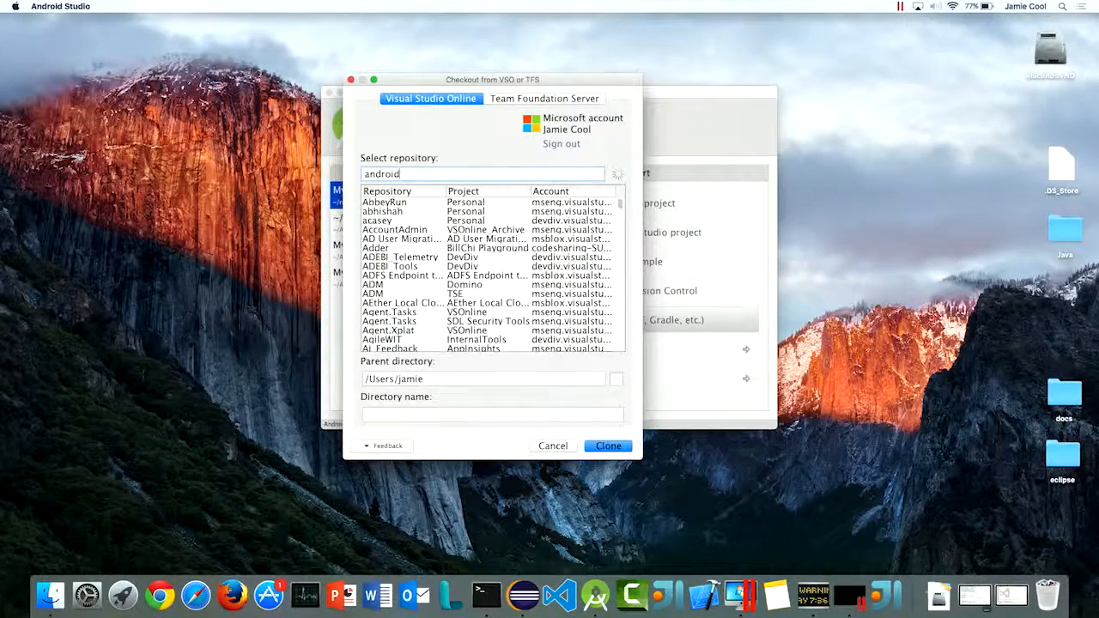
{"action": "left_click", "coordinate": [416, 202]}
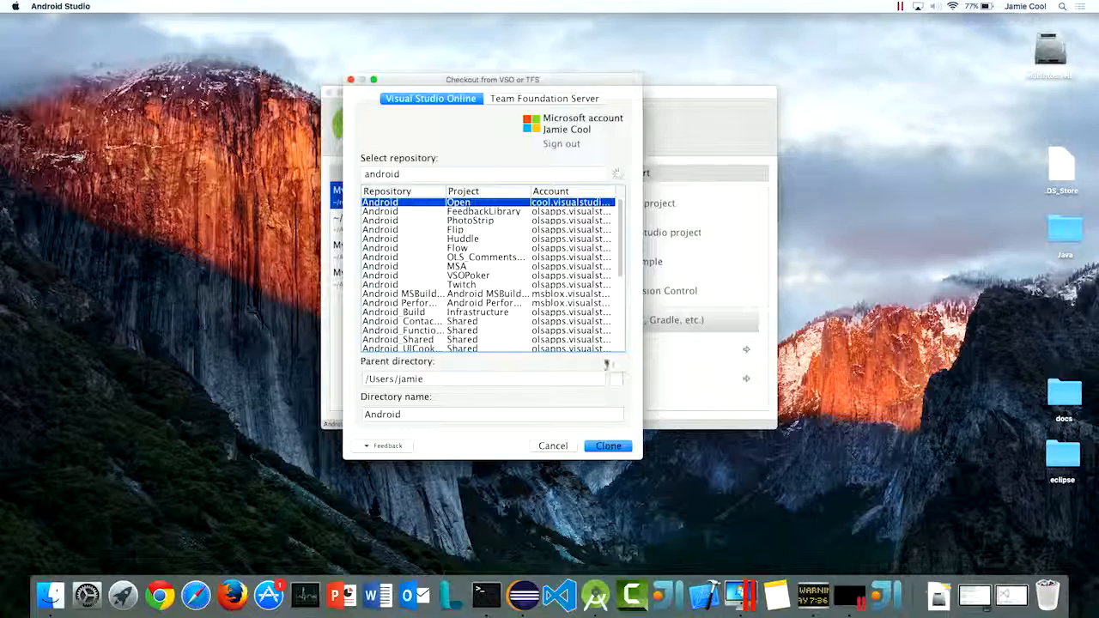
{"action": "left_click", "coordinate": [605, 446]}
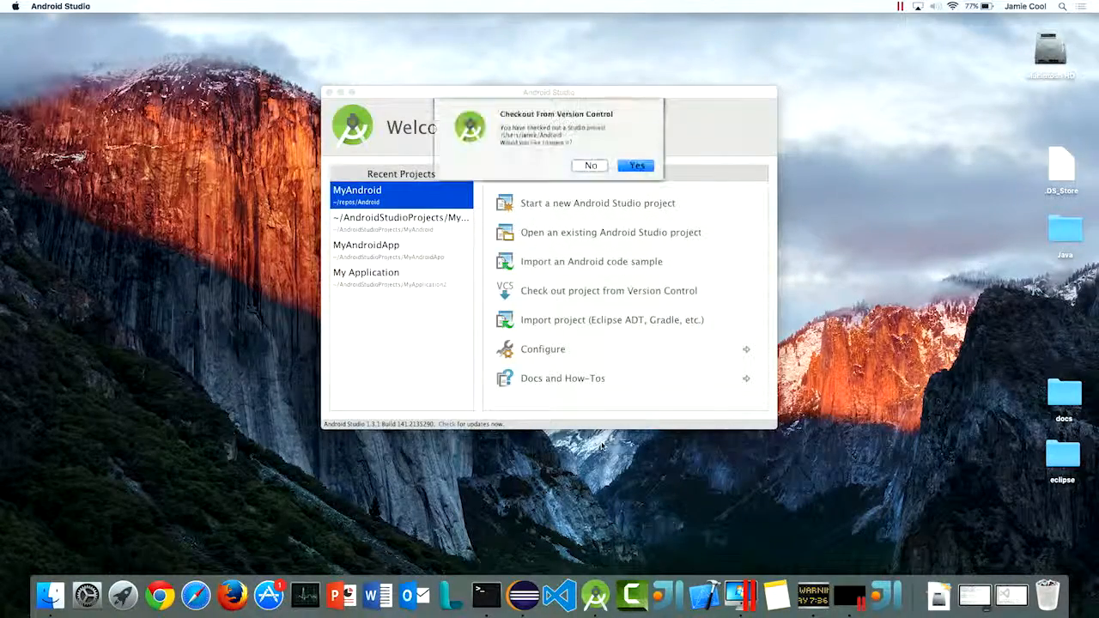
{"action": "left_click", "coordinate": [634, 165]}
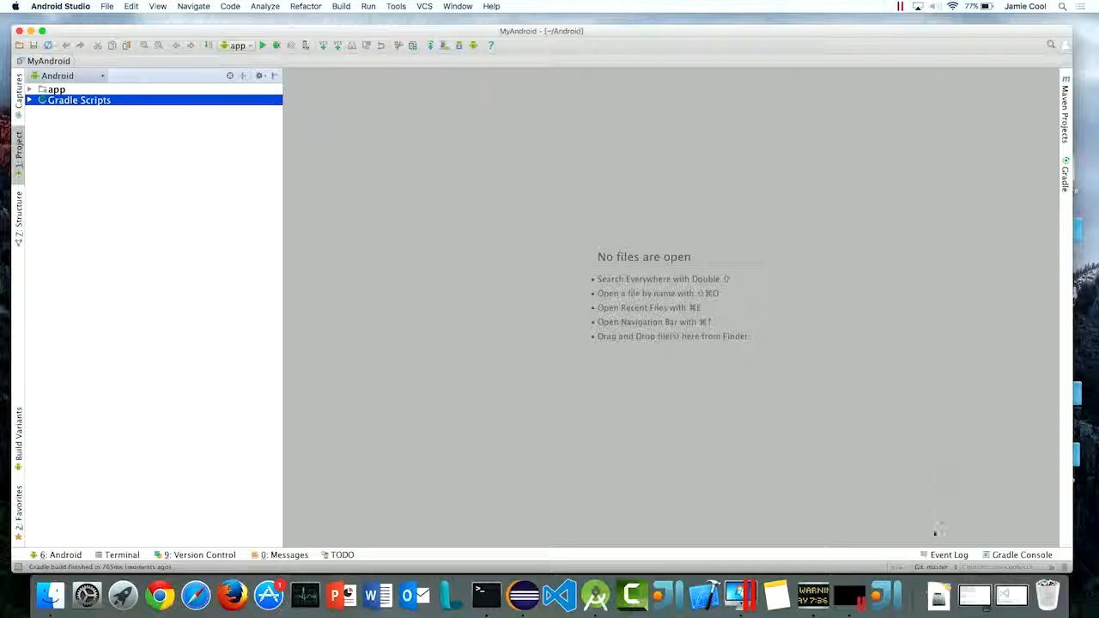
Step: Create a new Git branch named dev100
{"action": "left_click", "coordinate": [934, 569]}
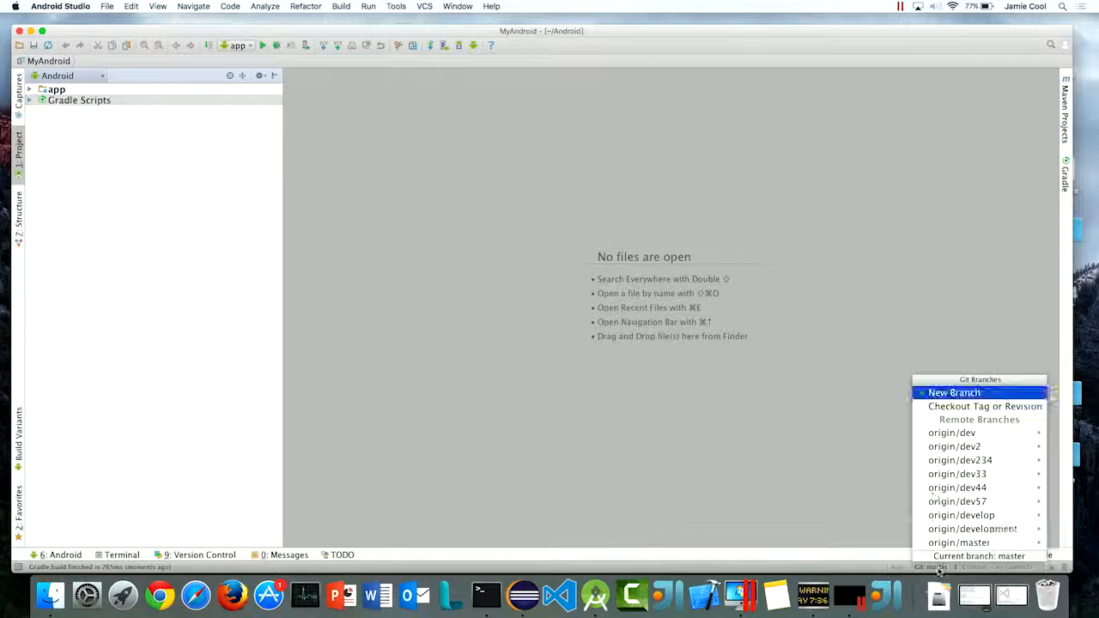
{"action": "left_click", "coordinate": [946, 390]}
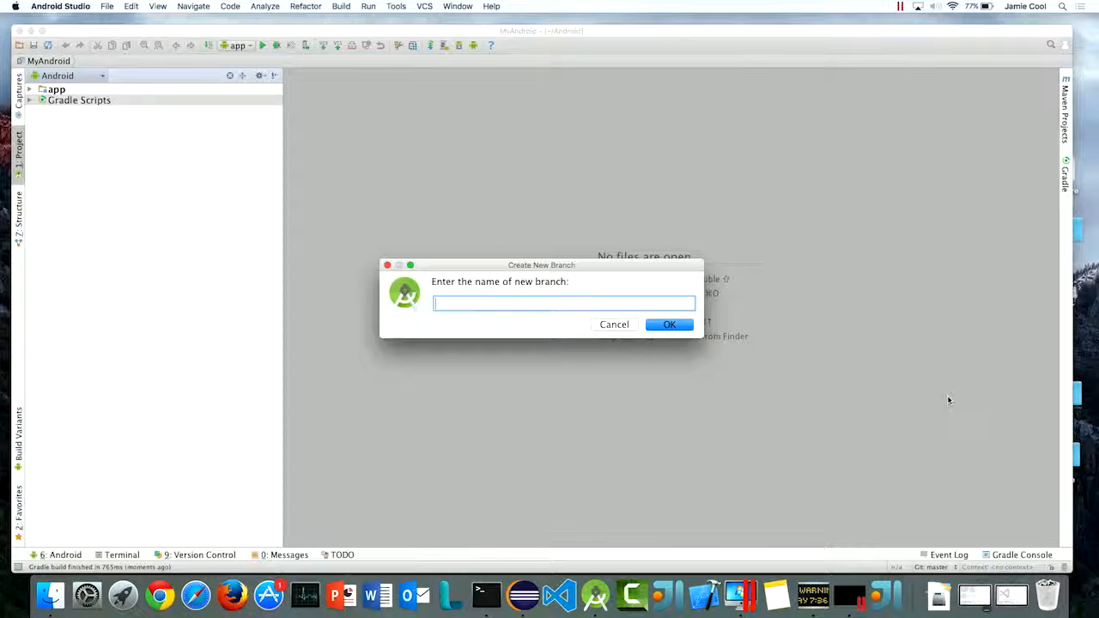
{"action": "type", "text": "dev10"}
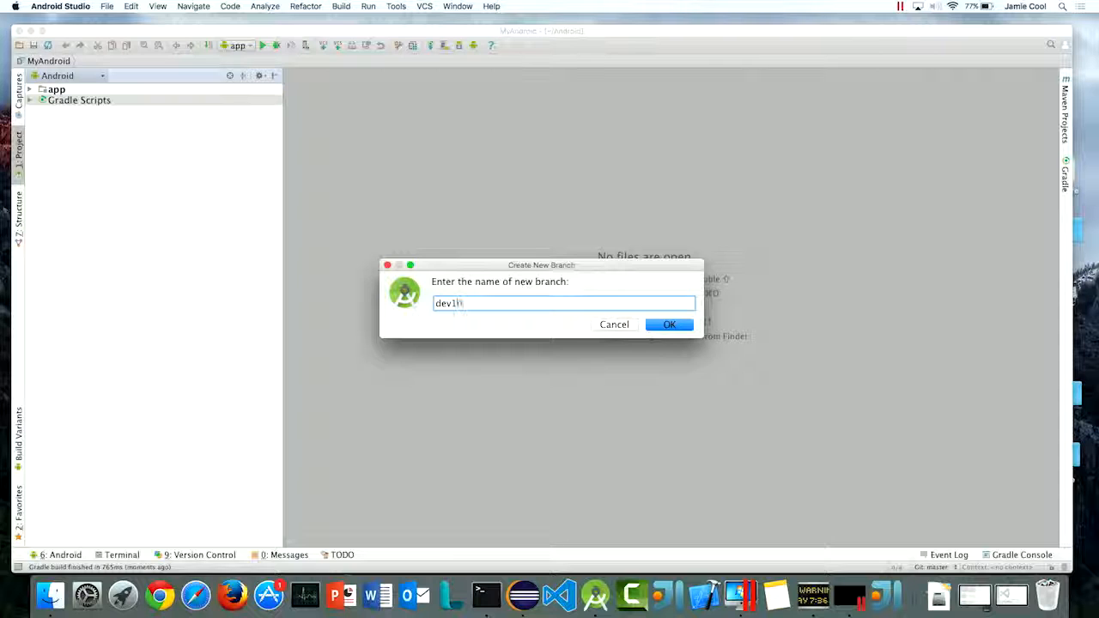
{"action": "type", "text": "0"}
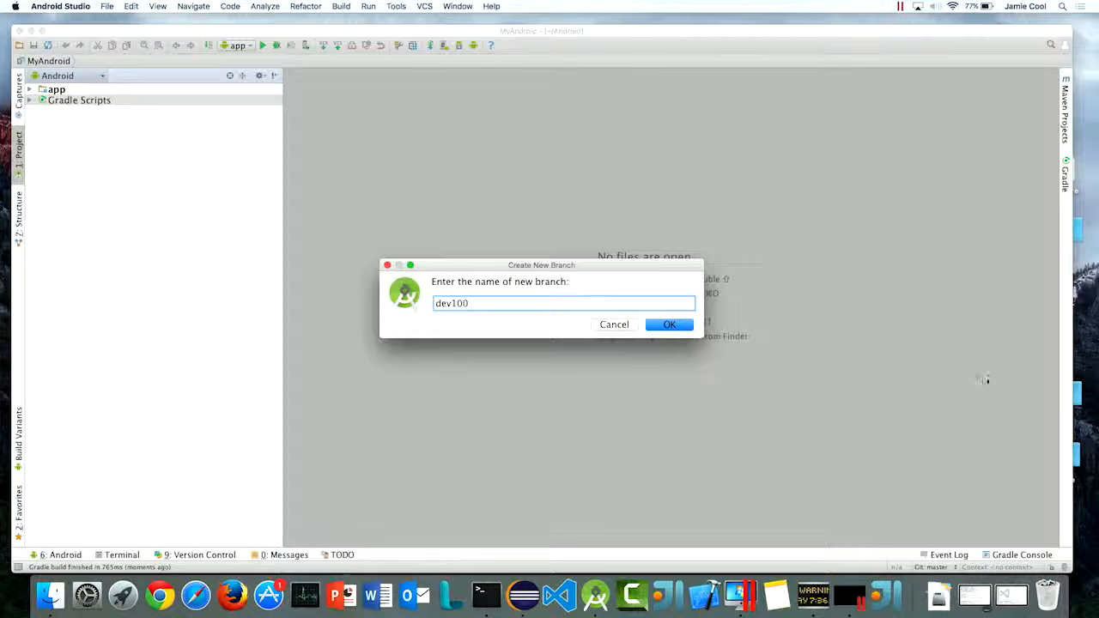
{"action": "left_click", "coordinate": [667, 325]}
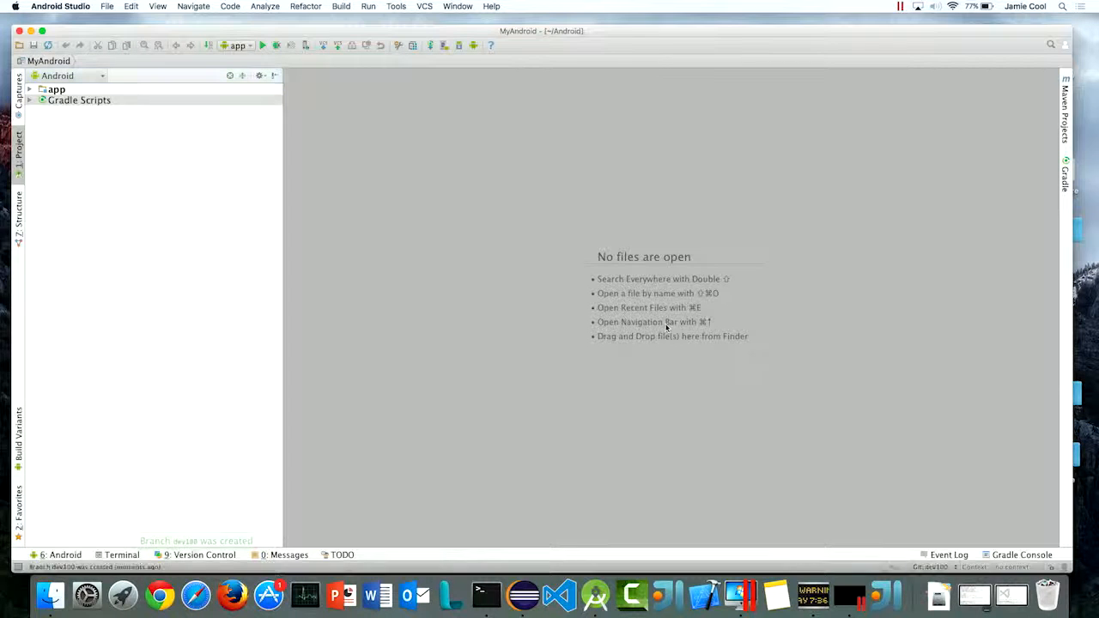
Step: Open MainActivity from the app's main Java package and delete the two extra blank lines above the class declaration
{"action": "left_click", "coordinate": [30, 89]}
{"action": "left_click", "coordinate": [40, 100]}
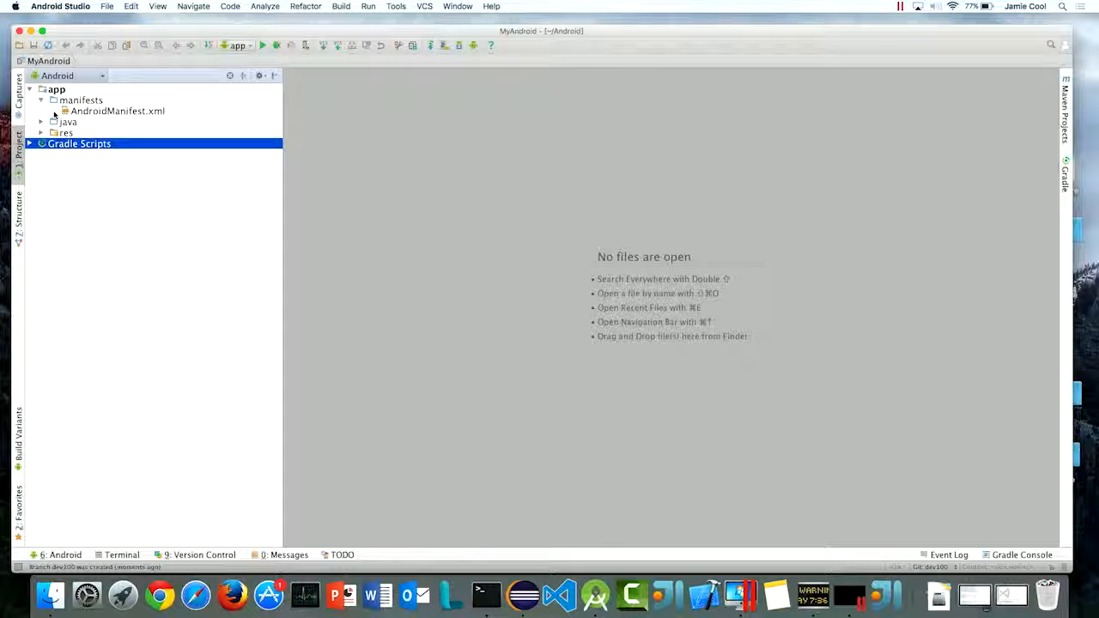
{"action": "left_click", "coordinate": [41, 122]}
{"action": "left_click", "coordinate": [53, 133]}
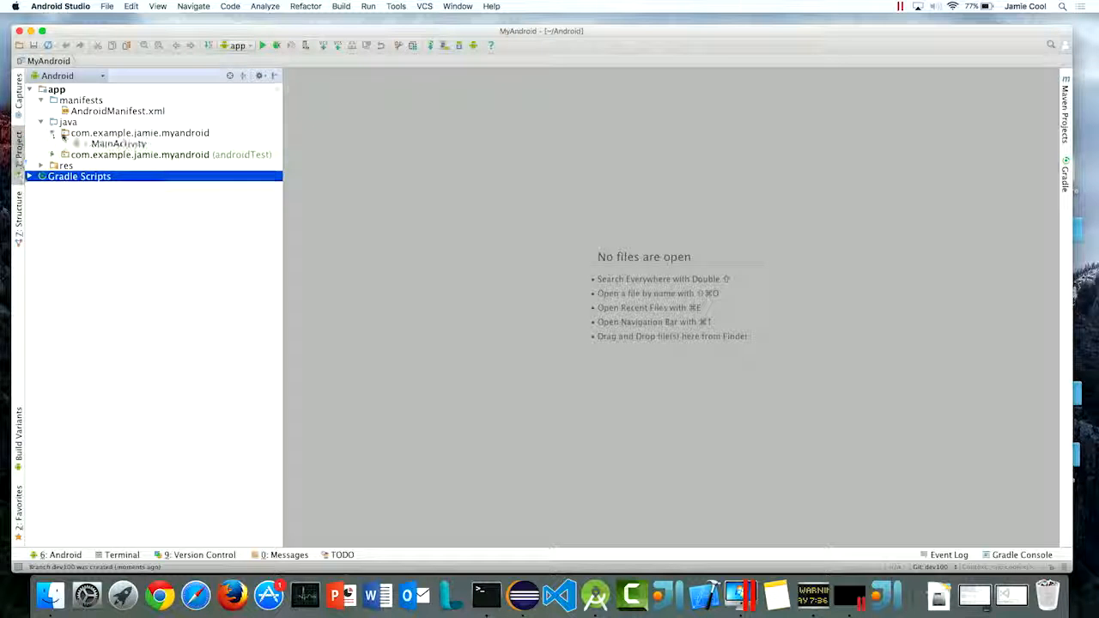
{"action": "double_click", "coordinate": [112, 144]}
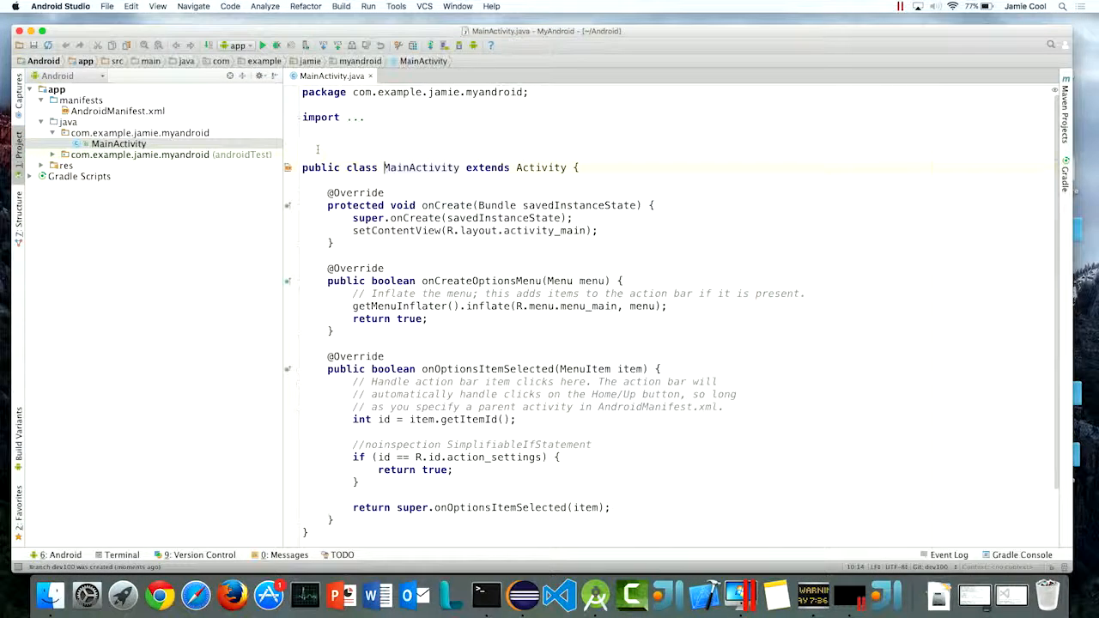
{"action": "key", "text": "BackSpace"}
{"action": "key", "text": "BackSpace"}
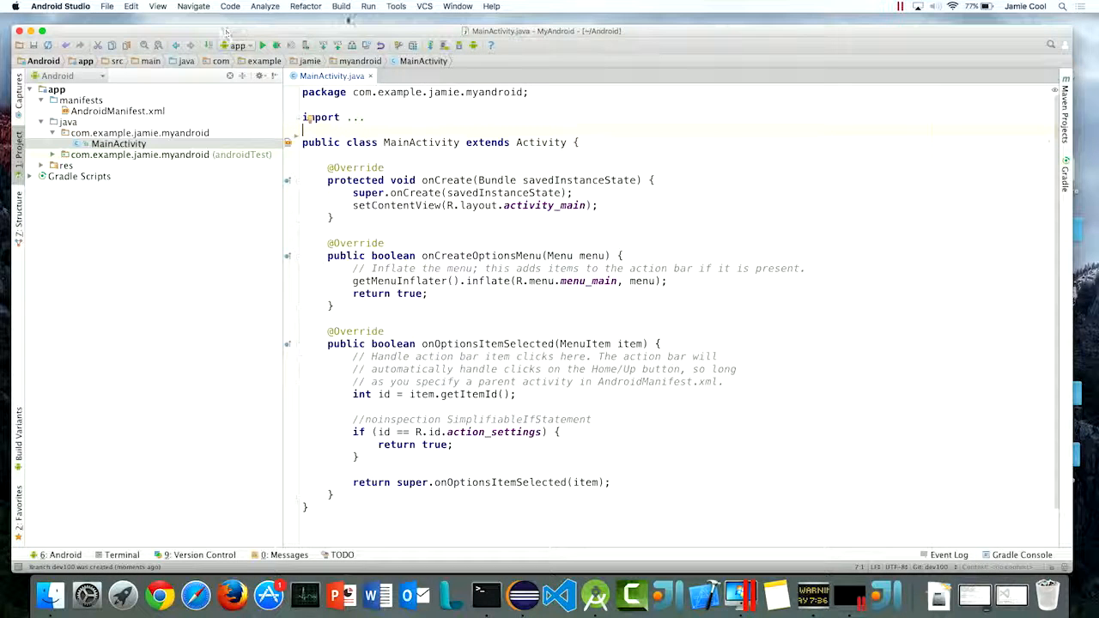
Step: Commit the MainActivity.java change to Git with the message "fixes #397"
{"action": "left_click", "coordinate": [424, 6]}
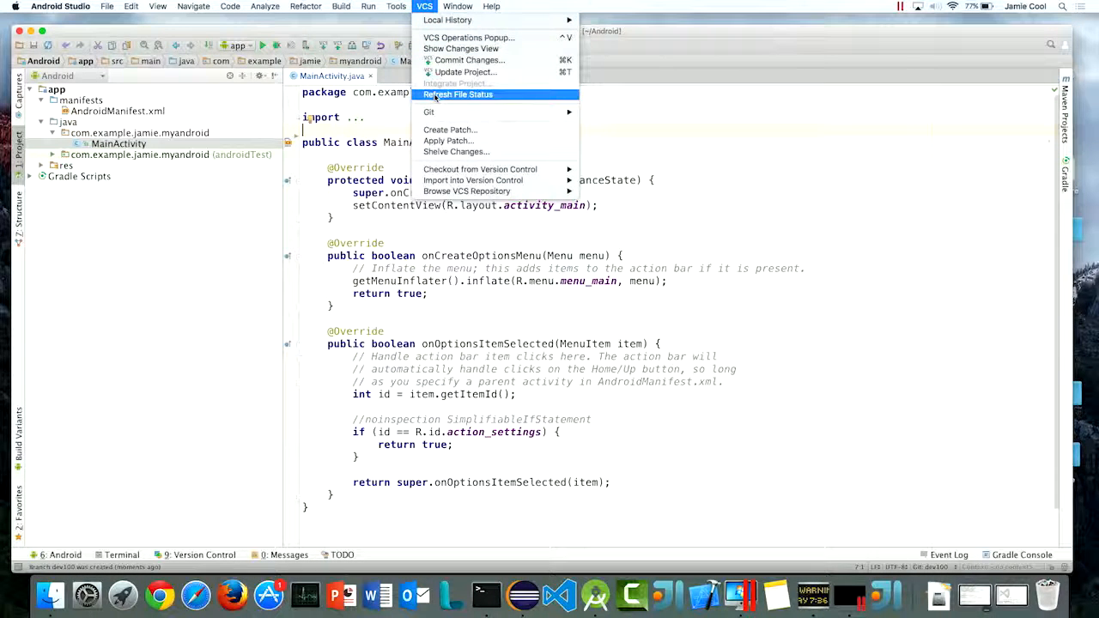
{"action": "mouse_move", "coordinate": [509, 111]}
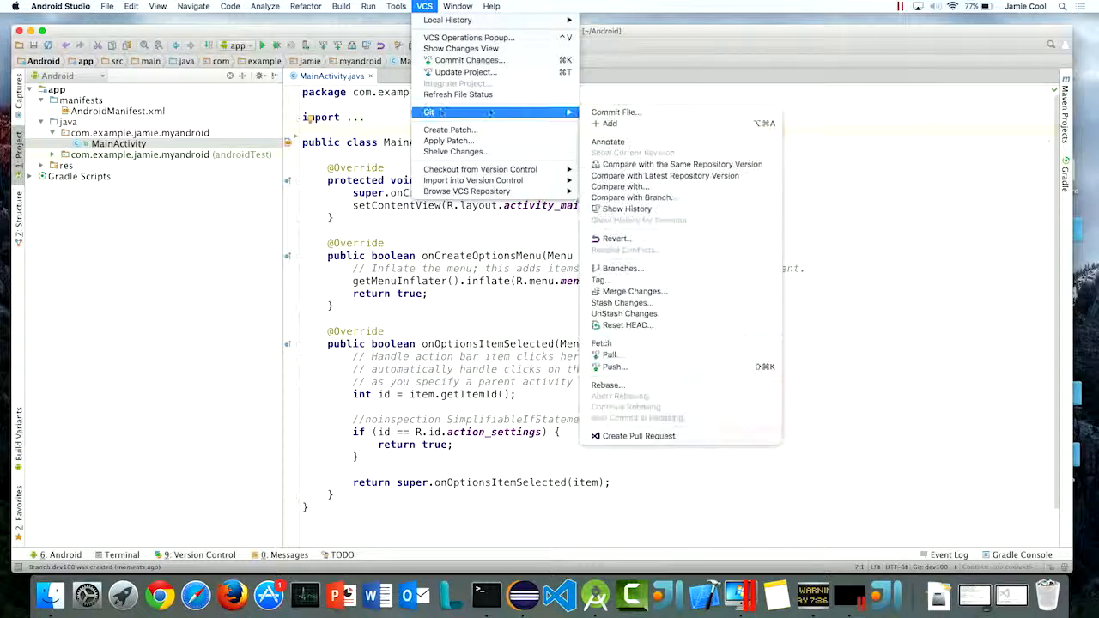
{"action": "left_click", "coordinate": [596, 113]}
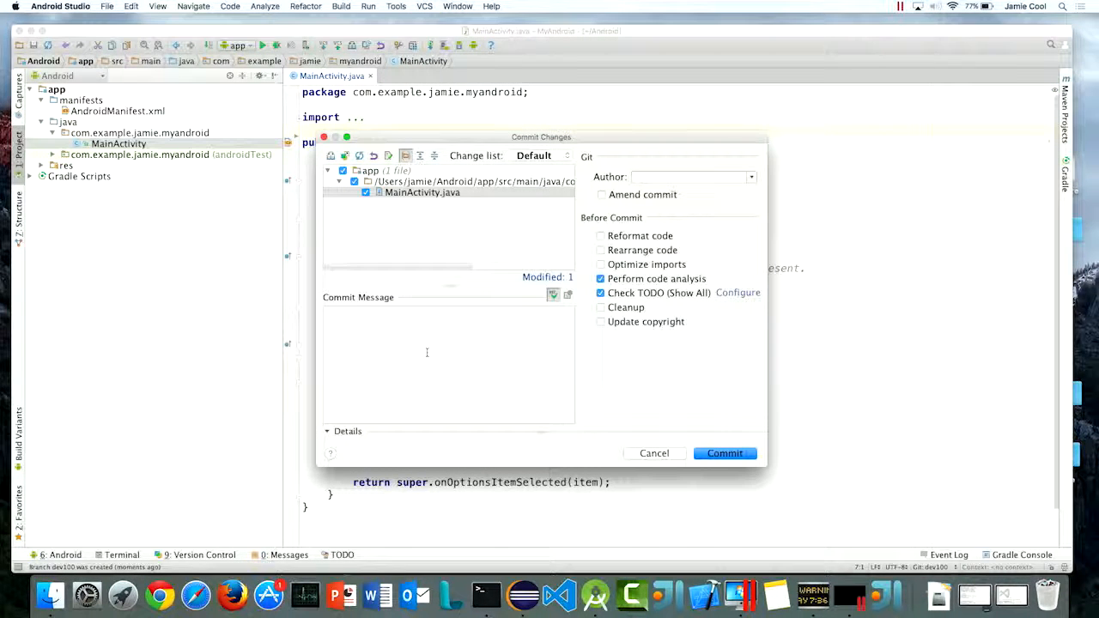
{"action": "type", "text": "fiex"}
{"action": "key", "text": "BackSpace"}
{"action": "key", "text": "BackSpace"}
{"action": "type", "text": "xes"}
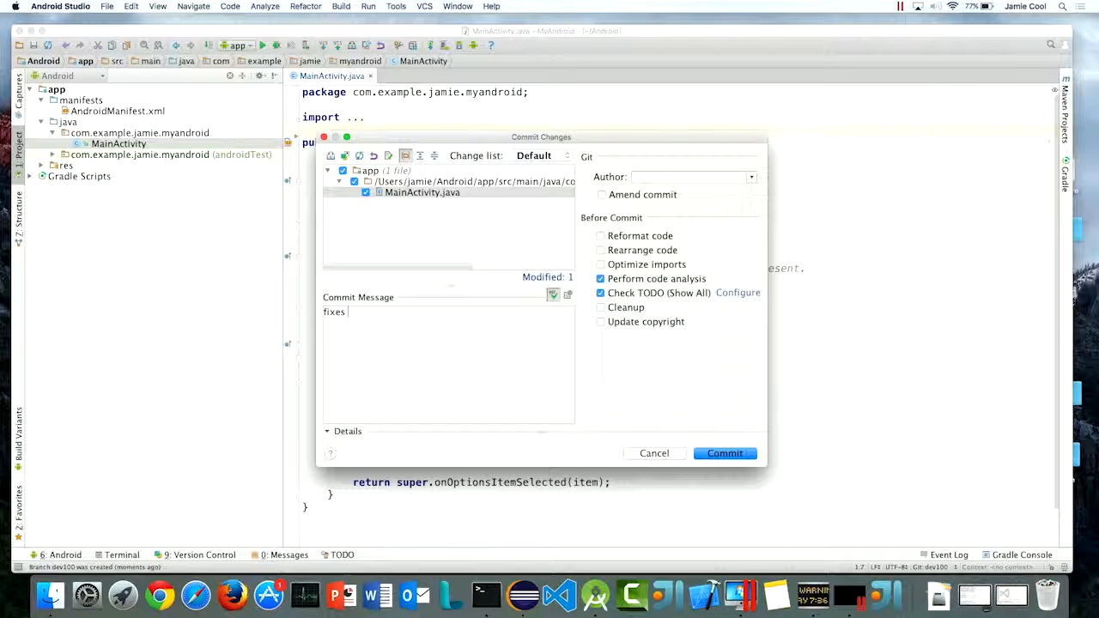
{"action": "type", "text": " #397"}
{"action": "left_click", "coordinate": [725, 454]}
{"action": "left_click", "coordinate": [726, 466]}
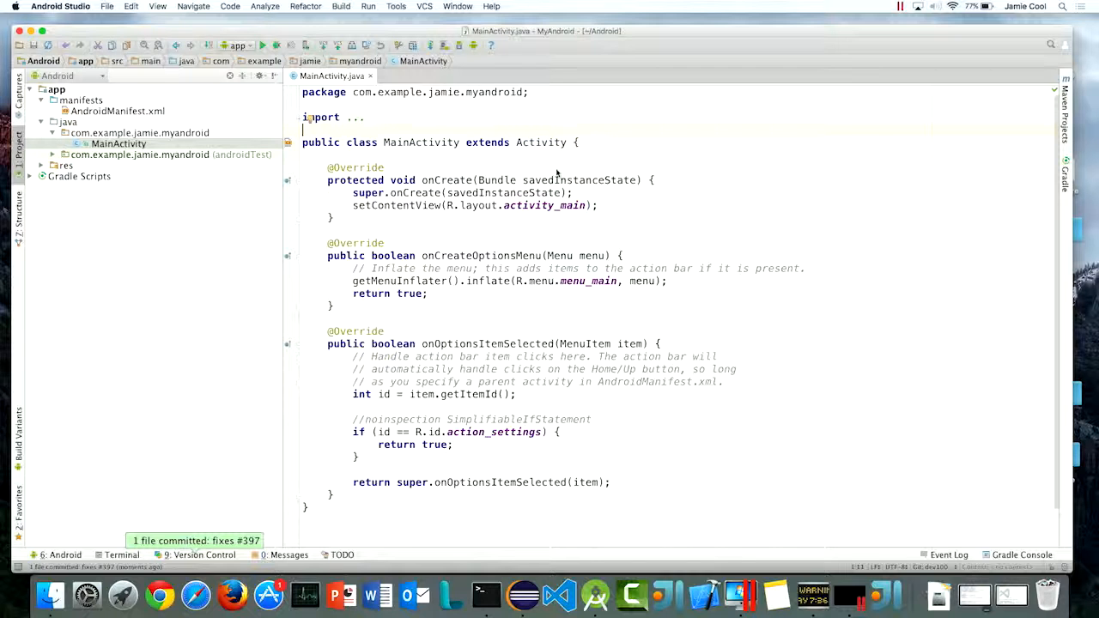
Step: Create a pull request from dev100 into origin/master with the title and description "fixes #397"
{"action": "left_click", "coordinate": [426, 6]}
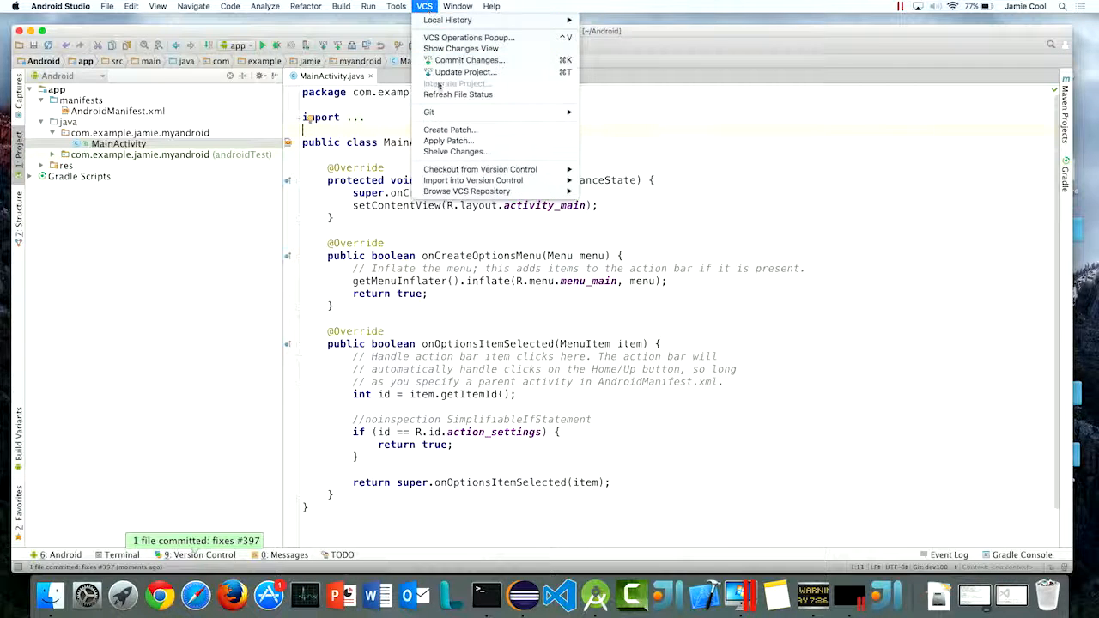
{"action": "mouse_move", "coordinate": [443, 114]}
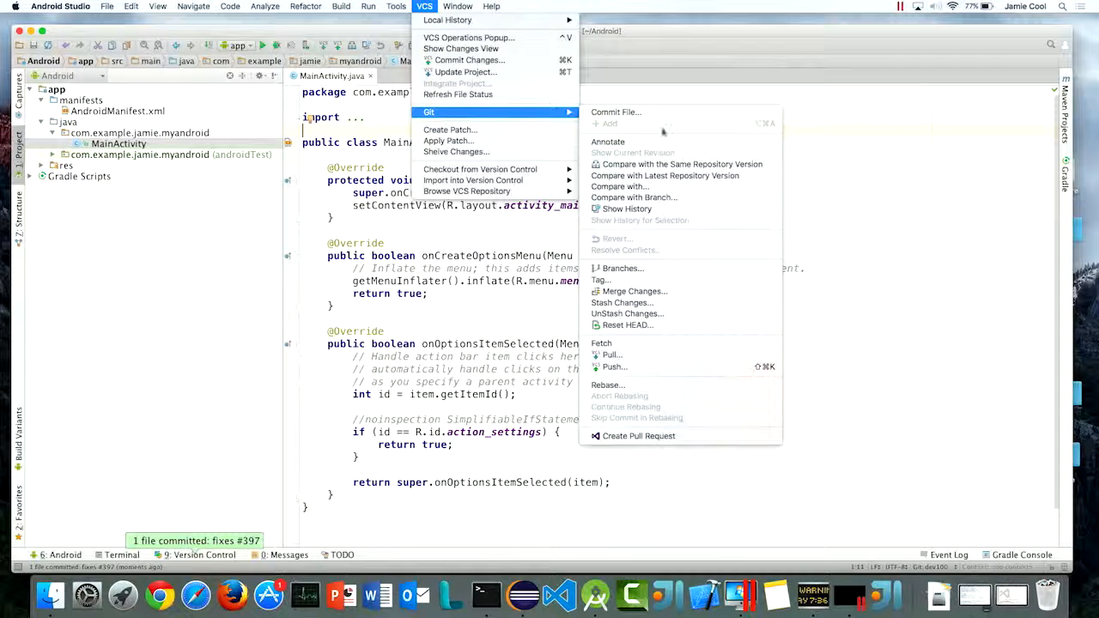
{"action": "left_click", "coordinate": [649, 435]}
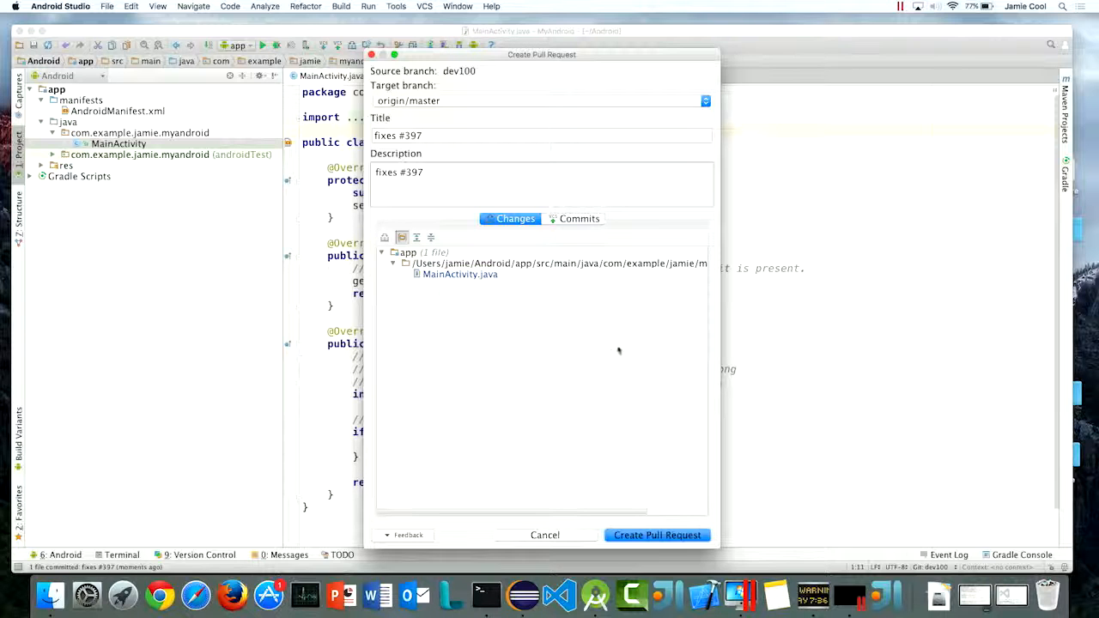
{"action": "left_click", "coordinate": [644, 535]}
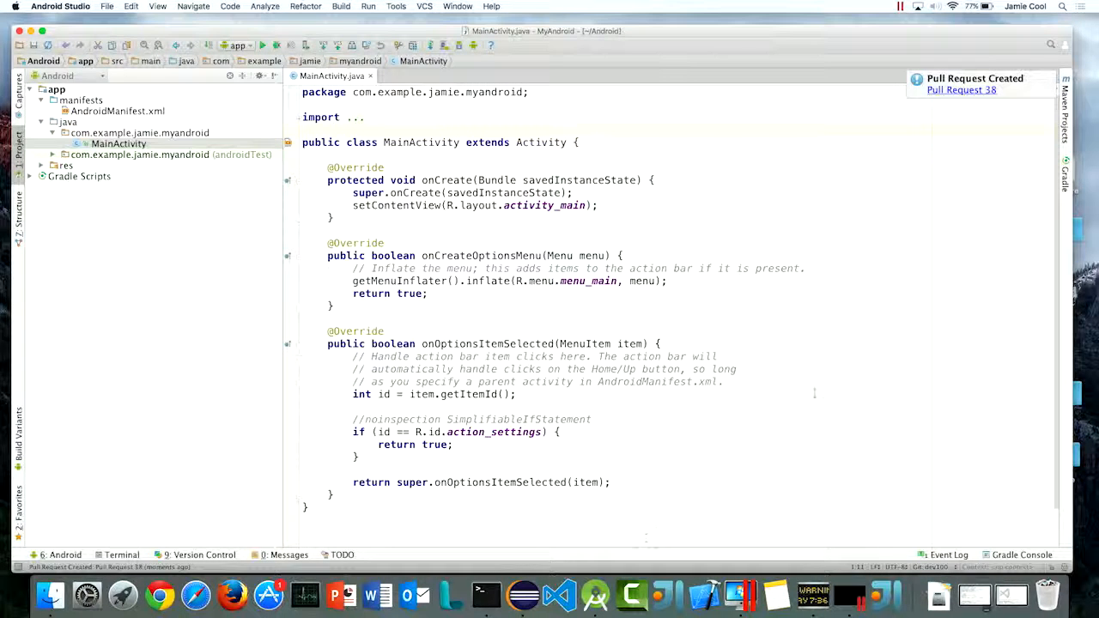
Step: Open the new pull request in the browser and enlarge the page for reading
{"action": "left_click", "coordinate": [969, 90]}
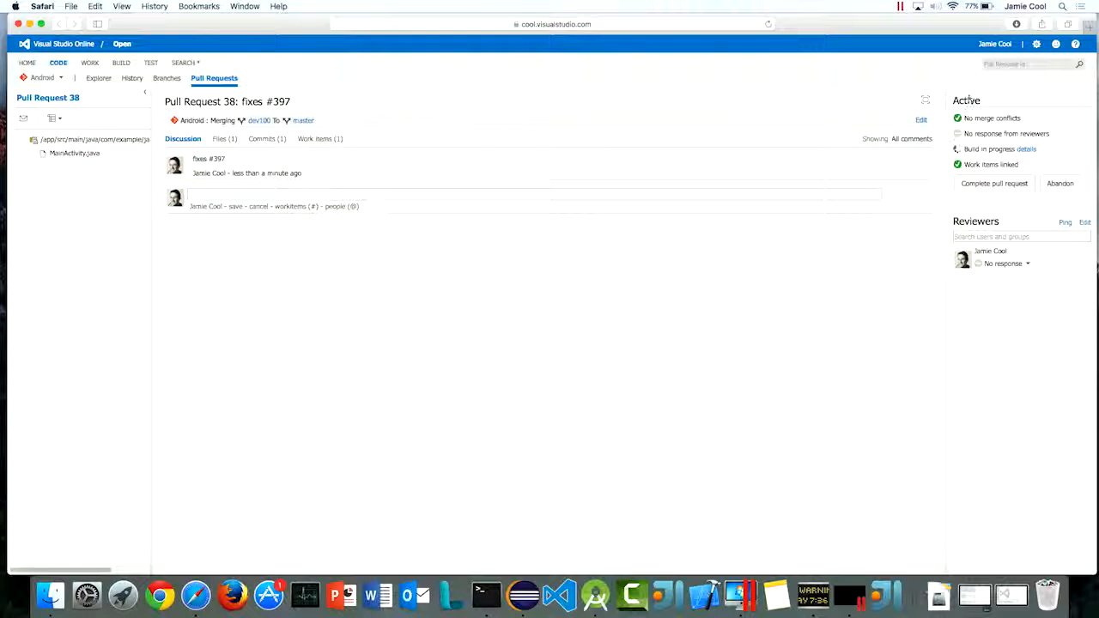
{"action": "key", "text": "super+equal"}
{"action": "key", "text": "super+equal"}
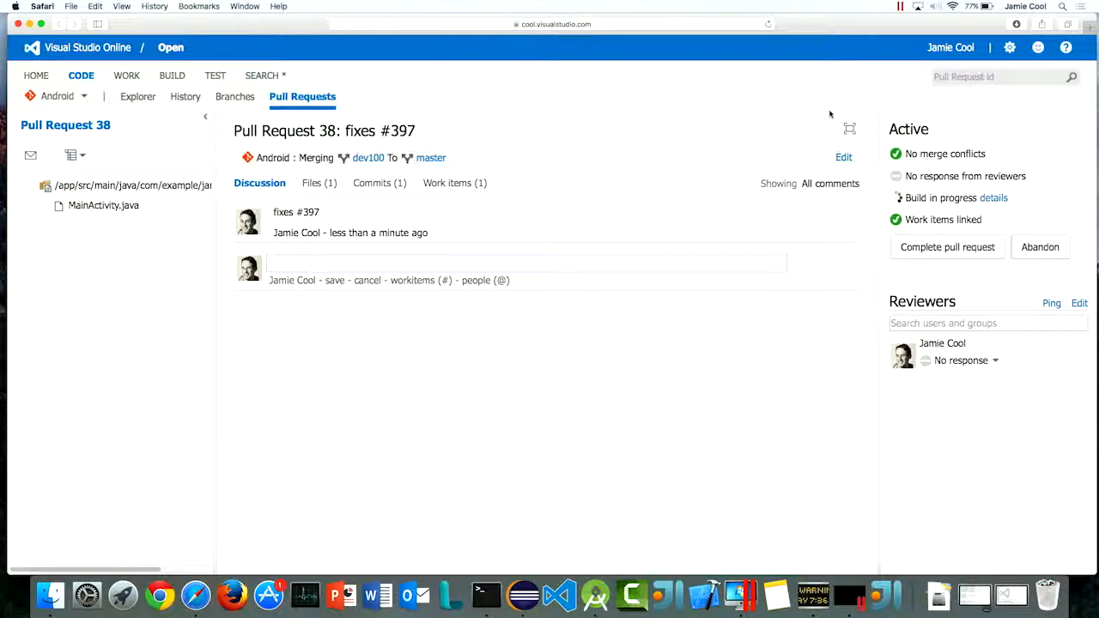
Step: Show the pull request's changed files and add the comment "looks great!" on the MainActivity class declaration line
{"action": "left_click", "coordinate": [323, 186]}
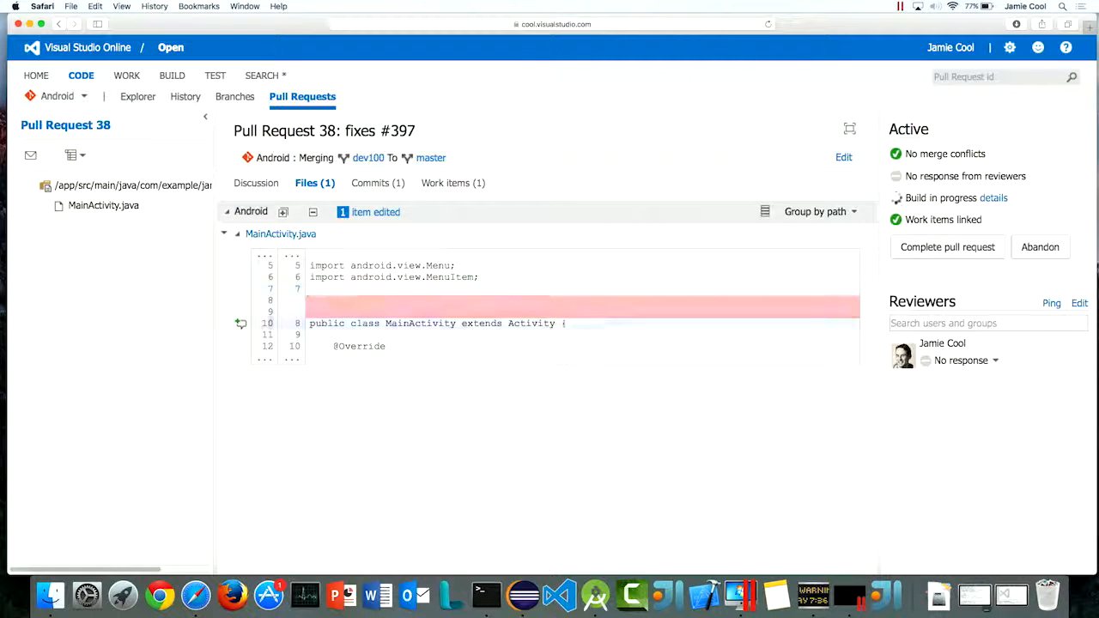
{"action": "left_click", "coordinate": [241, 327]}
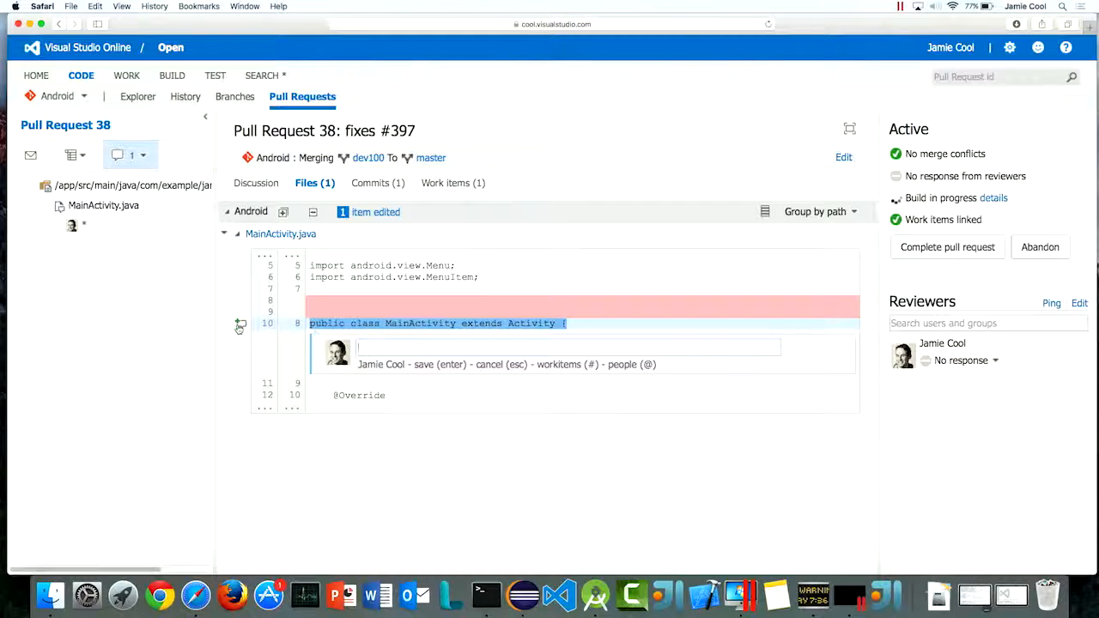
{"action": "type", "text": "looks great!"}
{"action": "key", "text": "Return"}
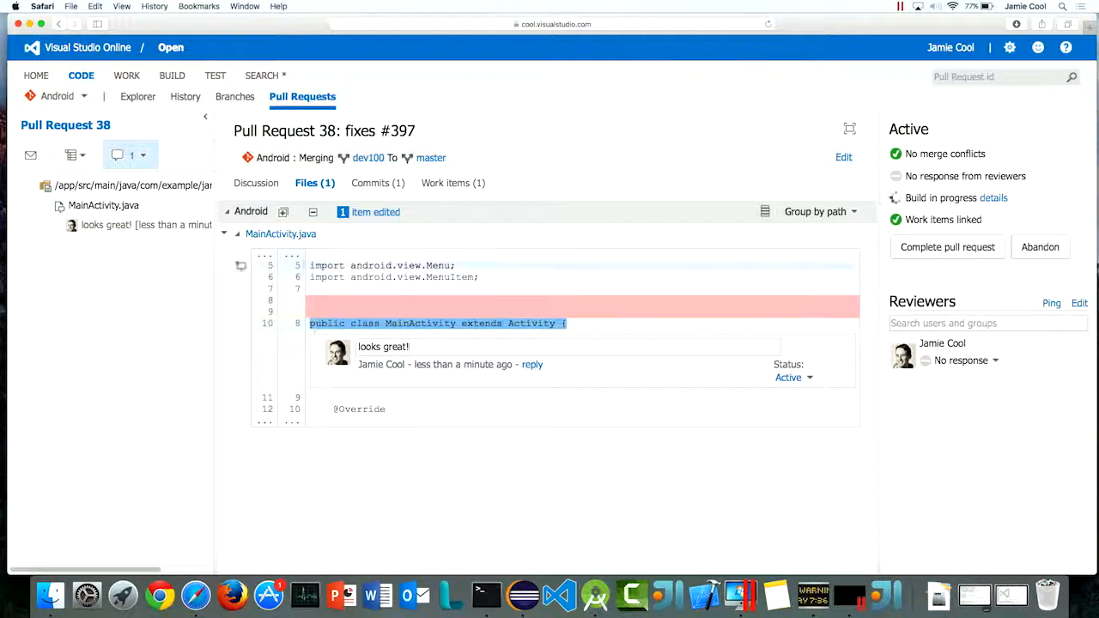
Step: Review the details of the work item linked to the pull request and close it
{"action": "left_click", "coordinate": [453, 192]}
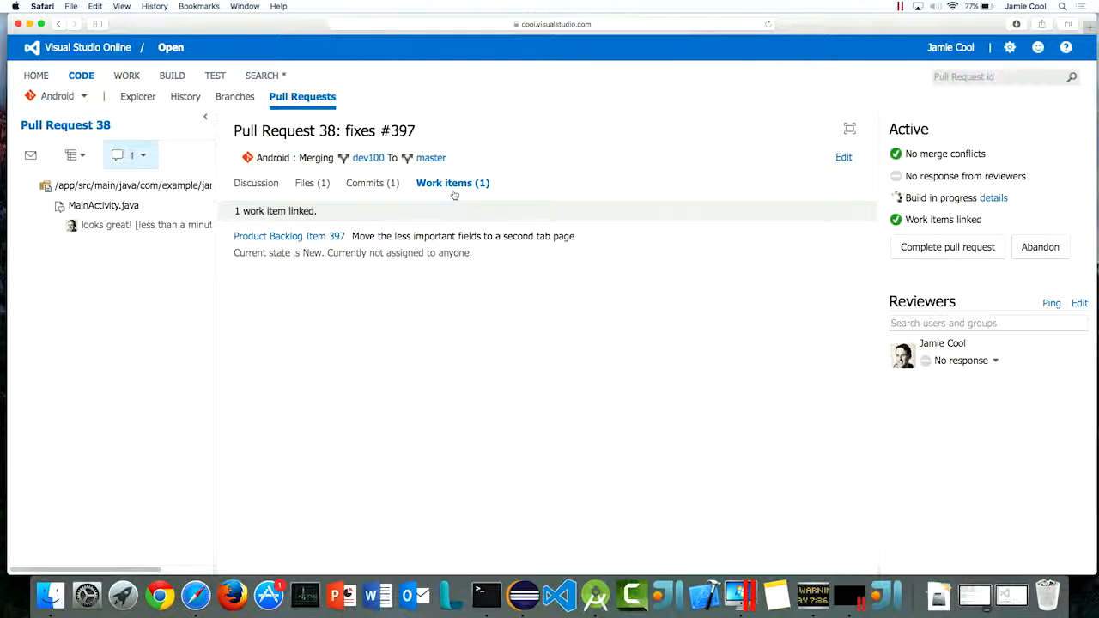
{"action": "left_click", "coordinate": [314, 239]}
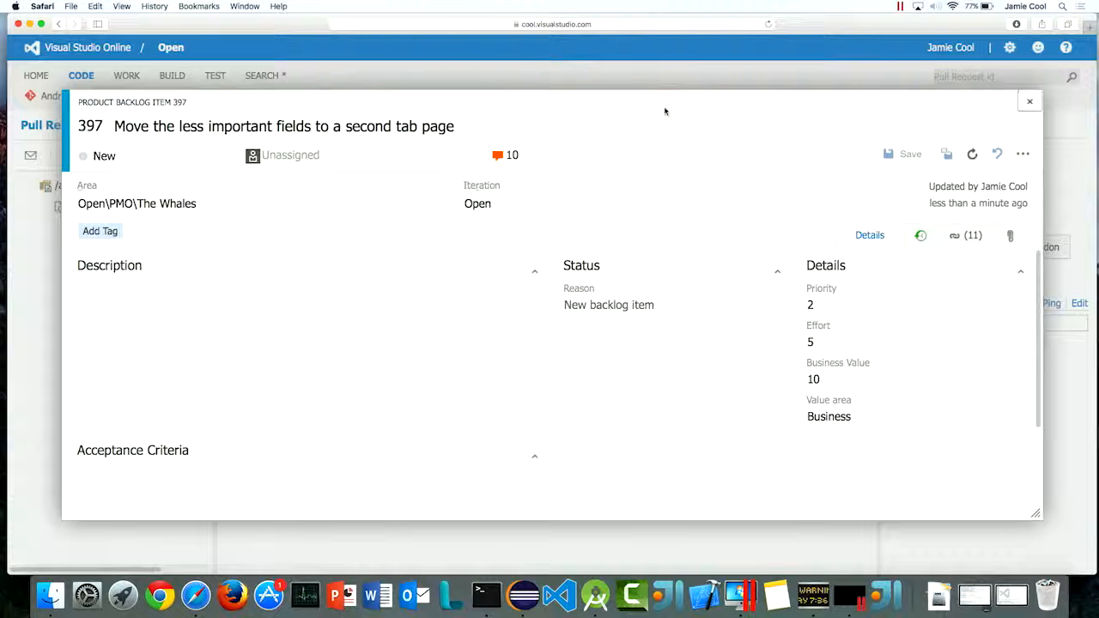
{"action": "left_click", "coordinate": [1027, 101]}
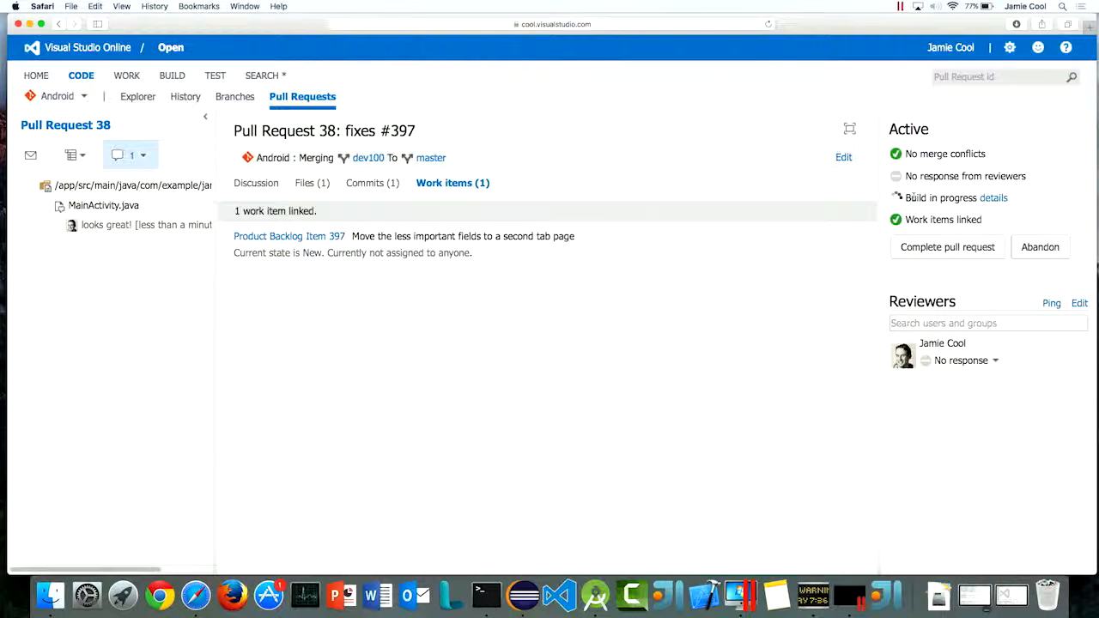
Step: View the details of the pull request's build and open its Android Build definition for editing
{"action": "left_click", "coordinate": [996, 199]}
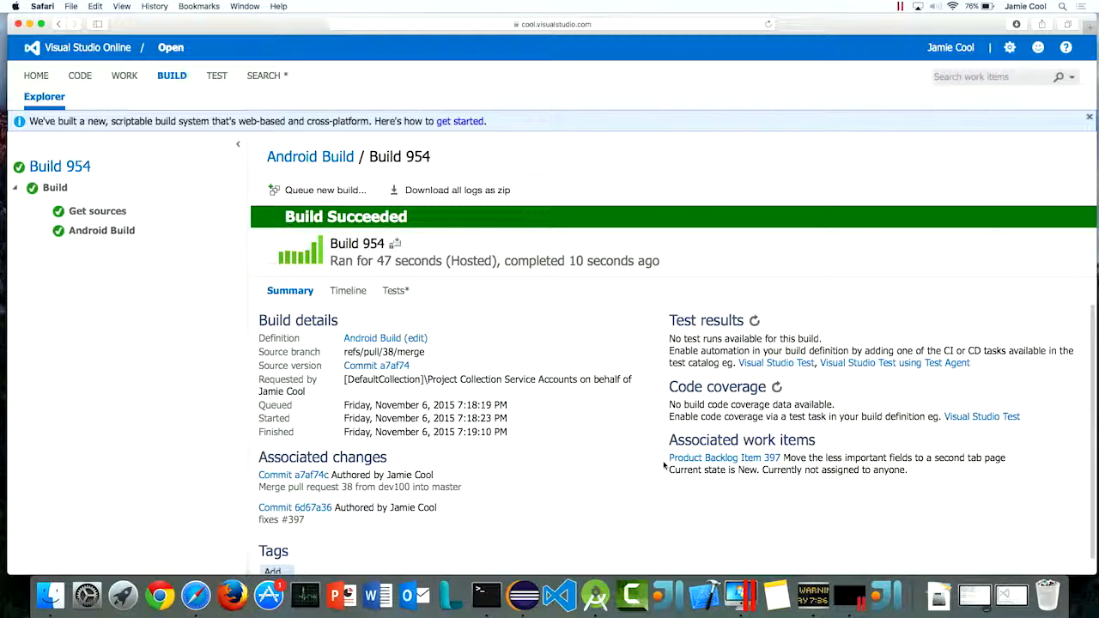
{"action": "left_click", "coordinate": [415, 339]}
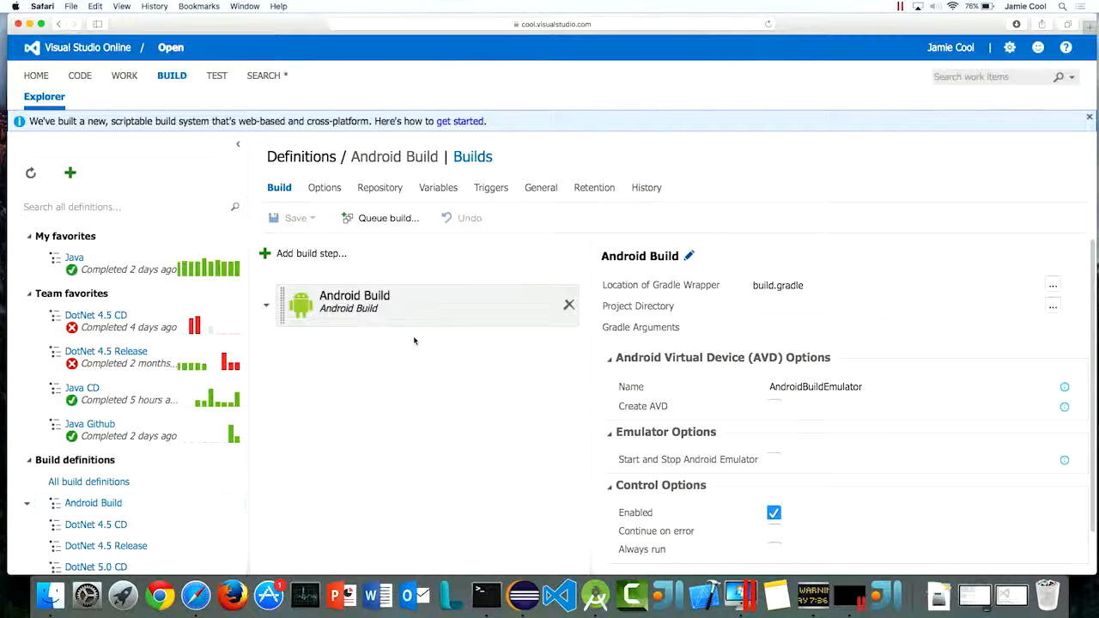
Step: Browse the catalog of tasks that can be added as build steps to the Android Build definition
{"action": "left_click", "coordinate": [304, 261]}
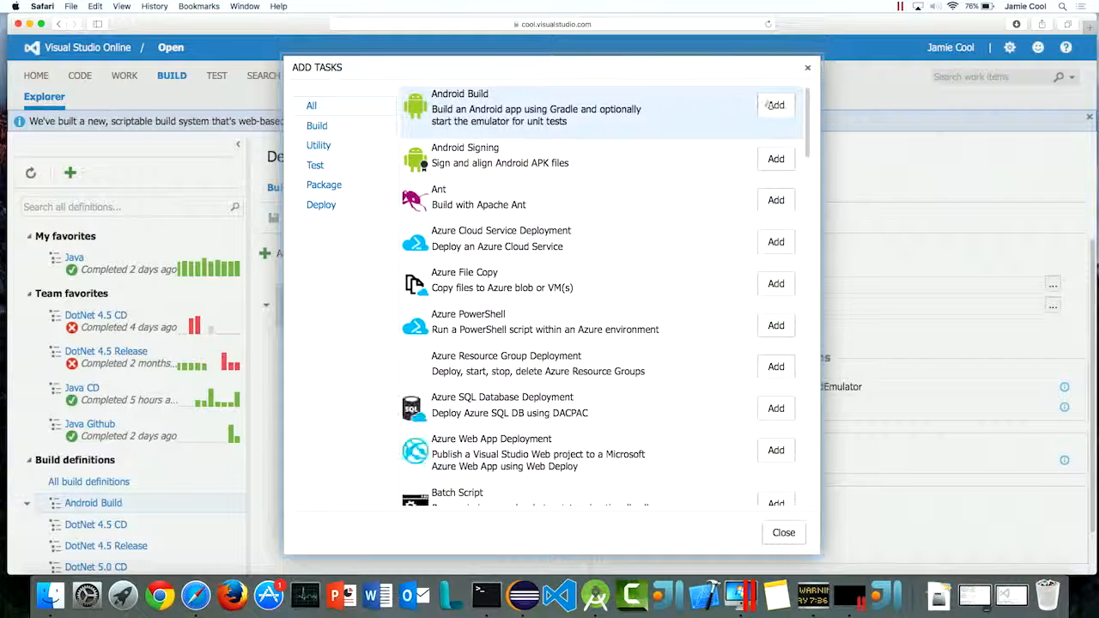
{"action": "scroll", "coordinate": [807, 120], "scroll_direction": "down", "scroll_amount": 1}
{"action": "left_click_drag", "start_coordinate": [807, 120], "coordinate": [810, 341]}
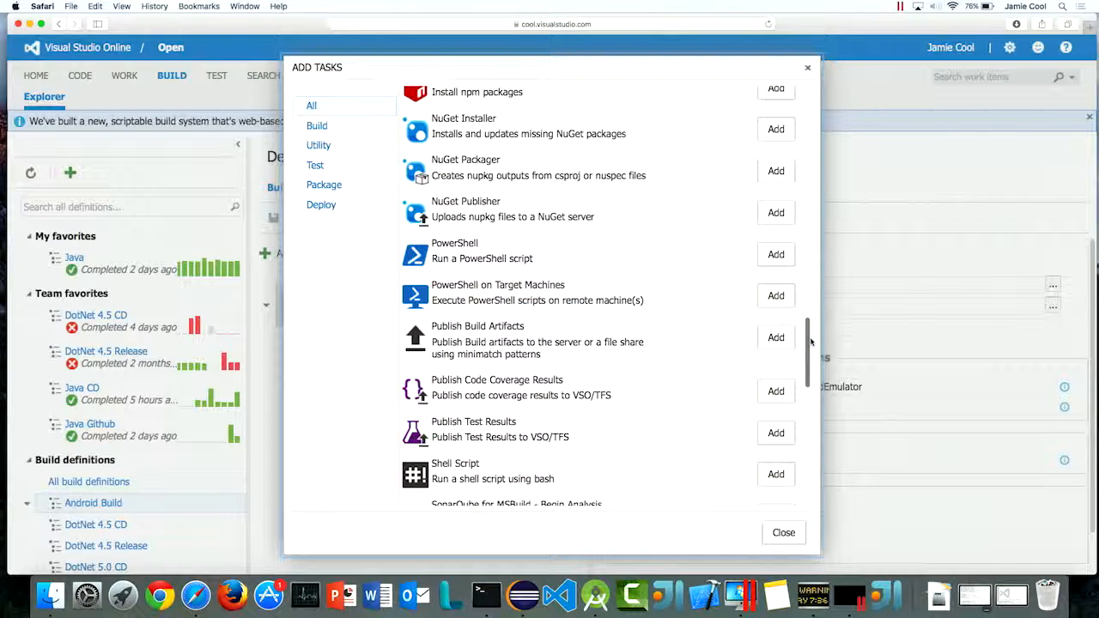